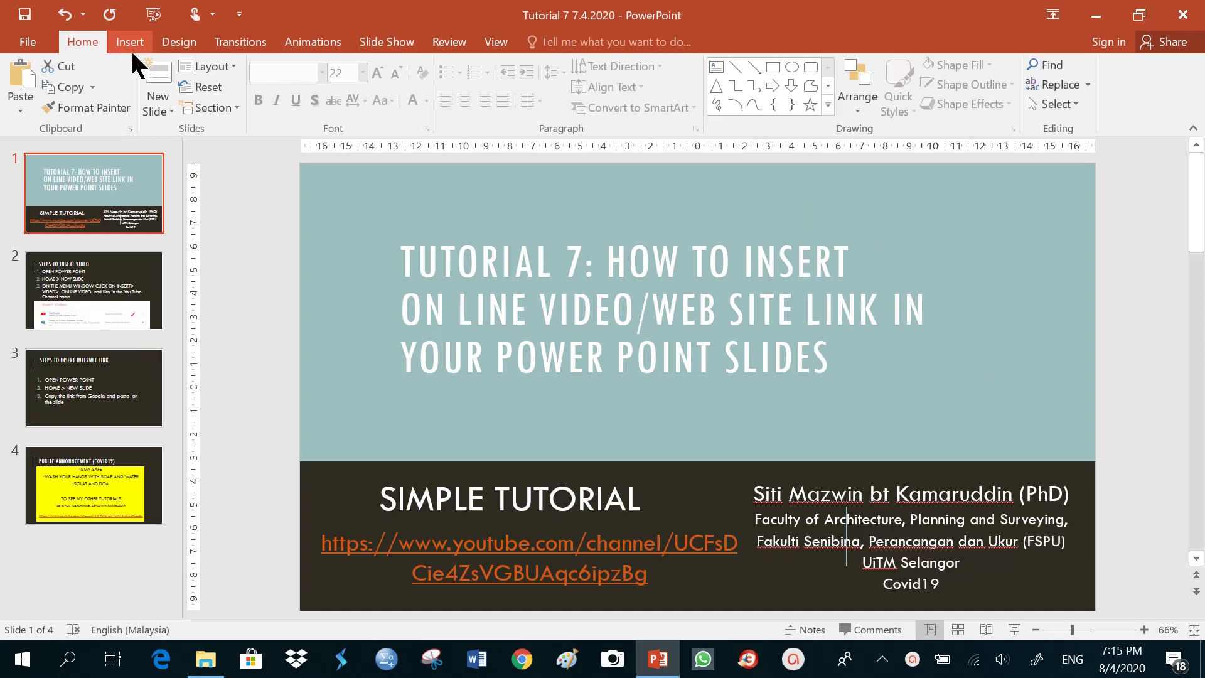
Step: Type 'VIDEO LINK' as the title of slide 2
{"action": "left_click", "coordinate": [157, 80]}
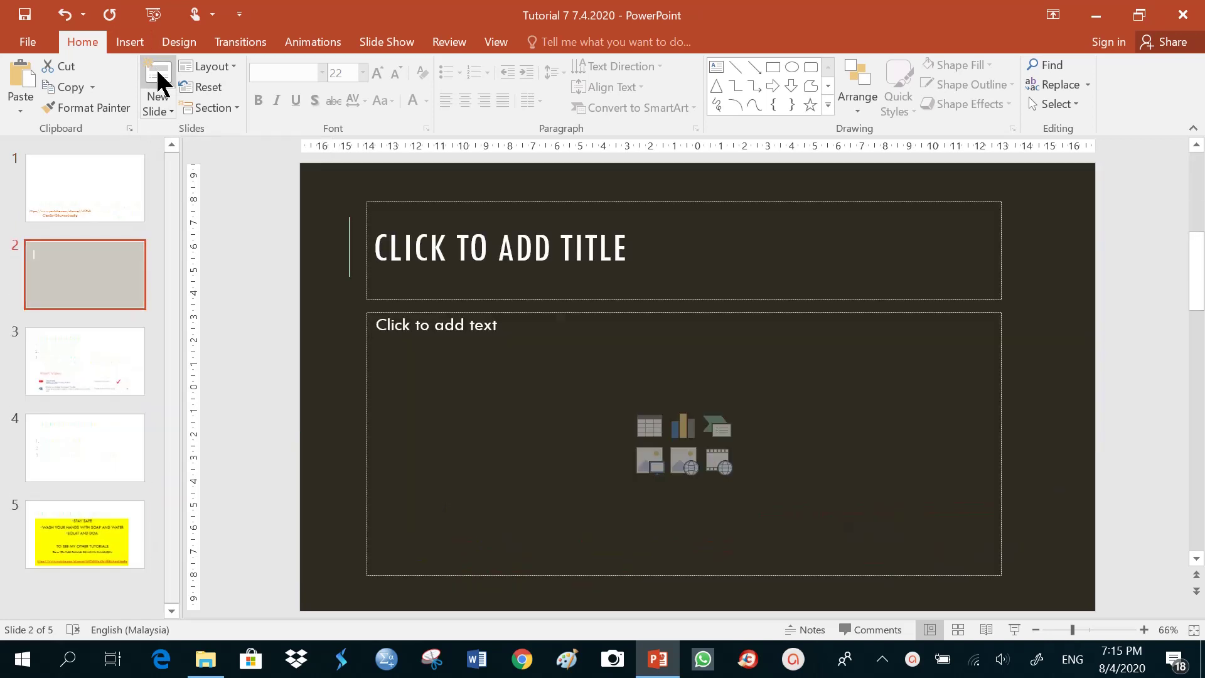
{"action": "left_click", "coordinate": [435, 246]}
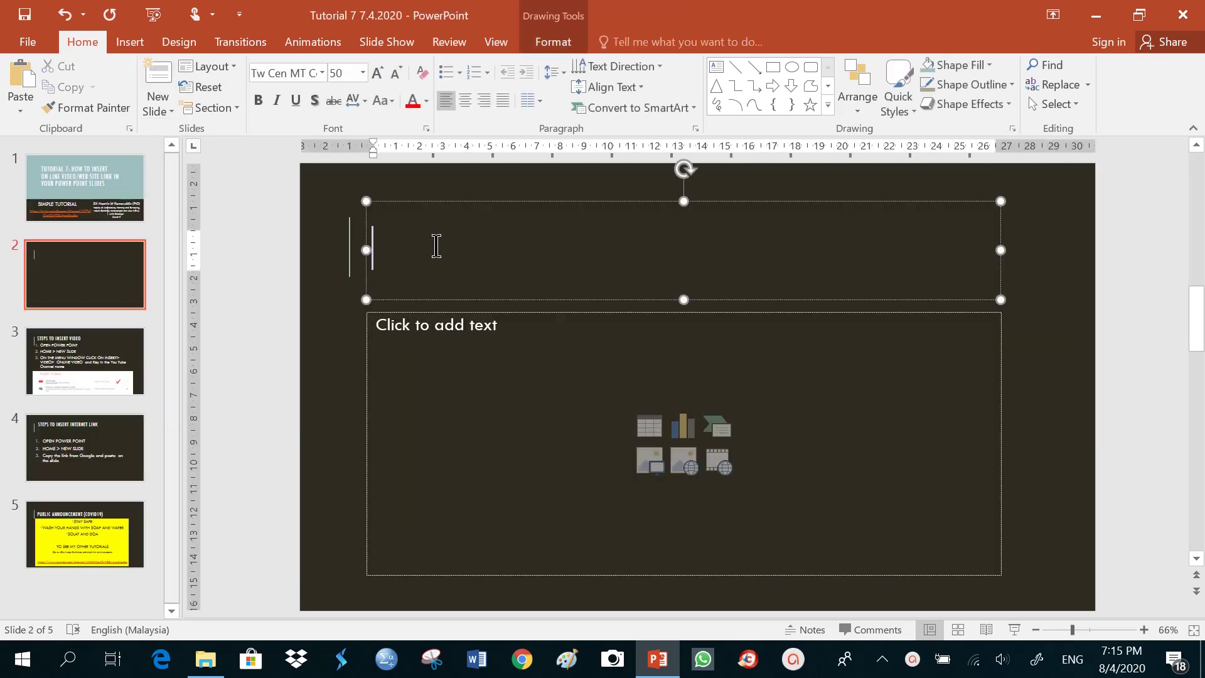
{"action": "type", "text": "VIDEO LINK"}
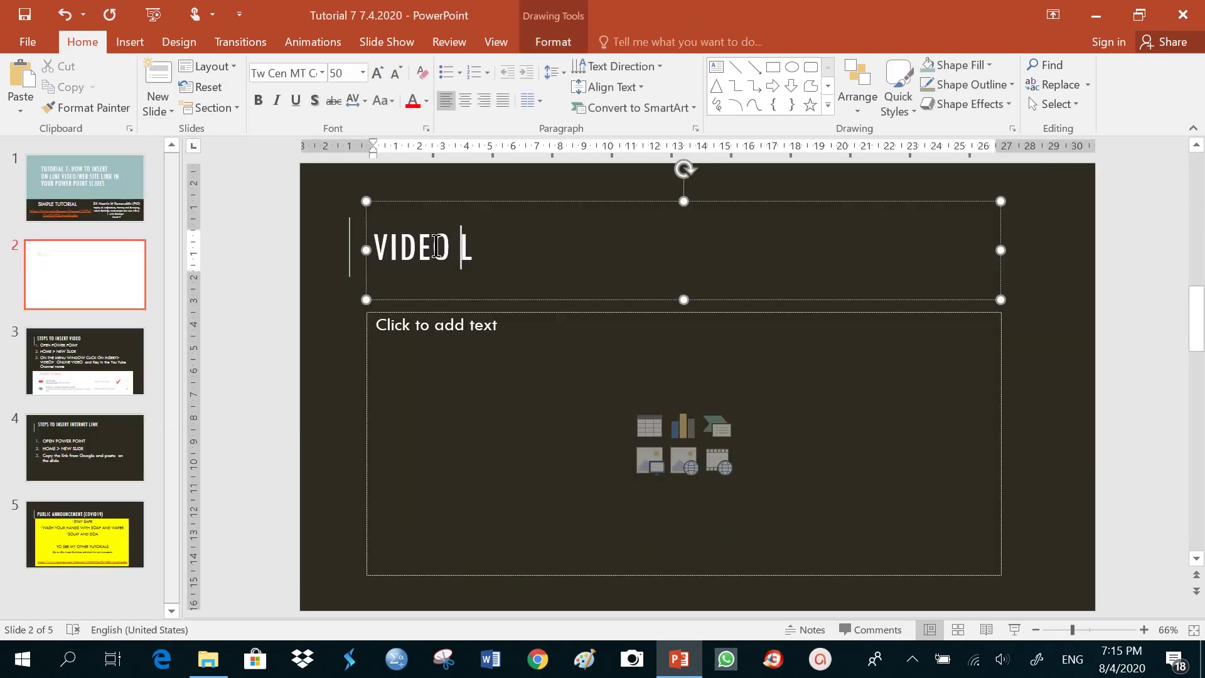
{"action": "left_click", "coordinate": [419, 329]}
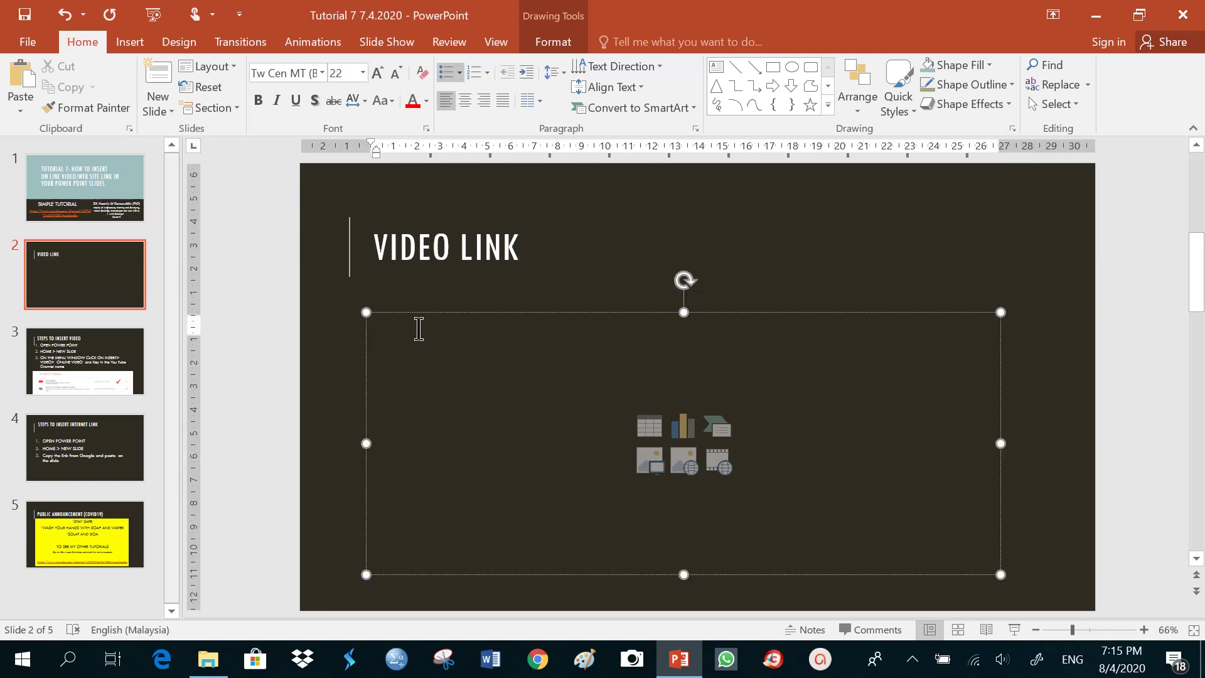
Step: Embed the YouTube video 'House Doodle', found by searching 'house doodle', as an online video
{"action": "left_click", "coordinate": [125, 51]}
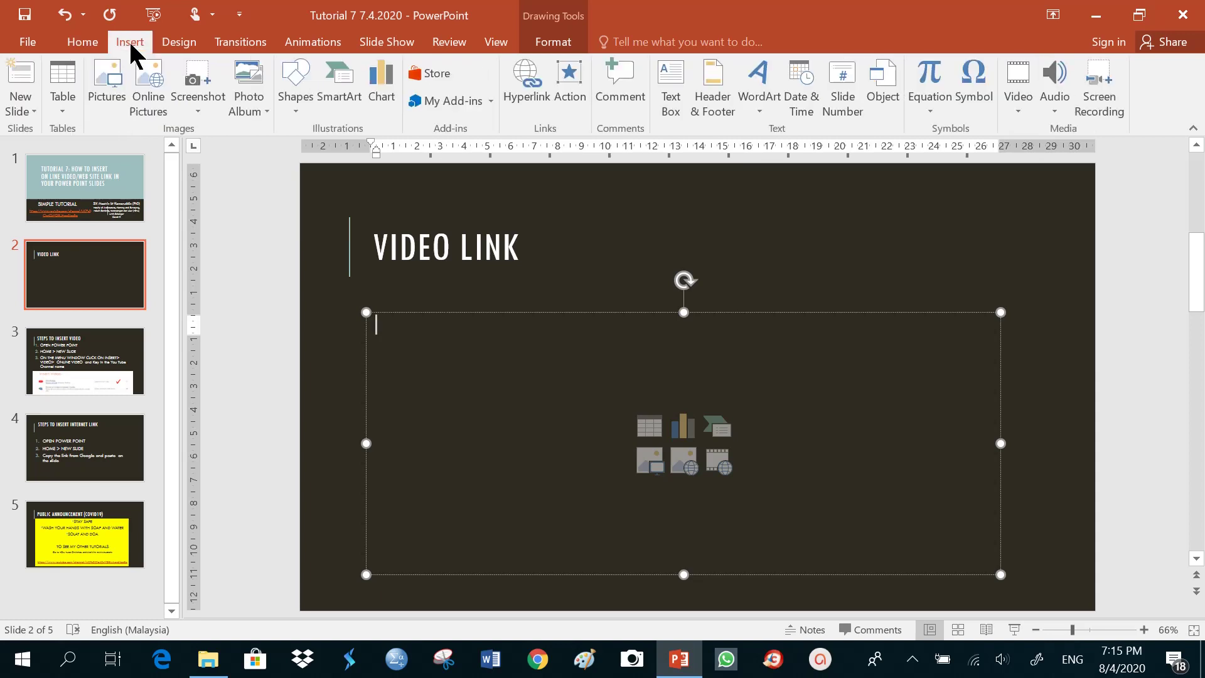
{"action": "left_click", "coordinate": [1019, 113]}
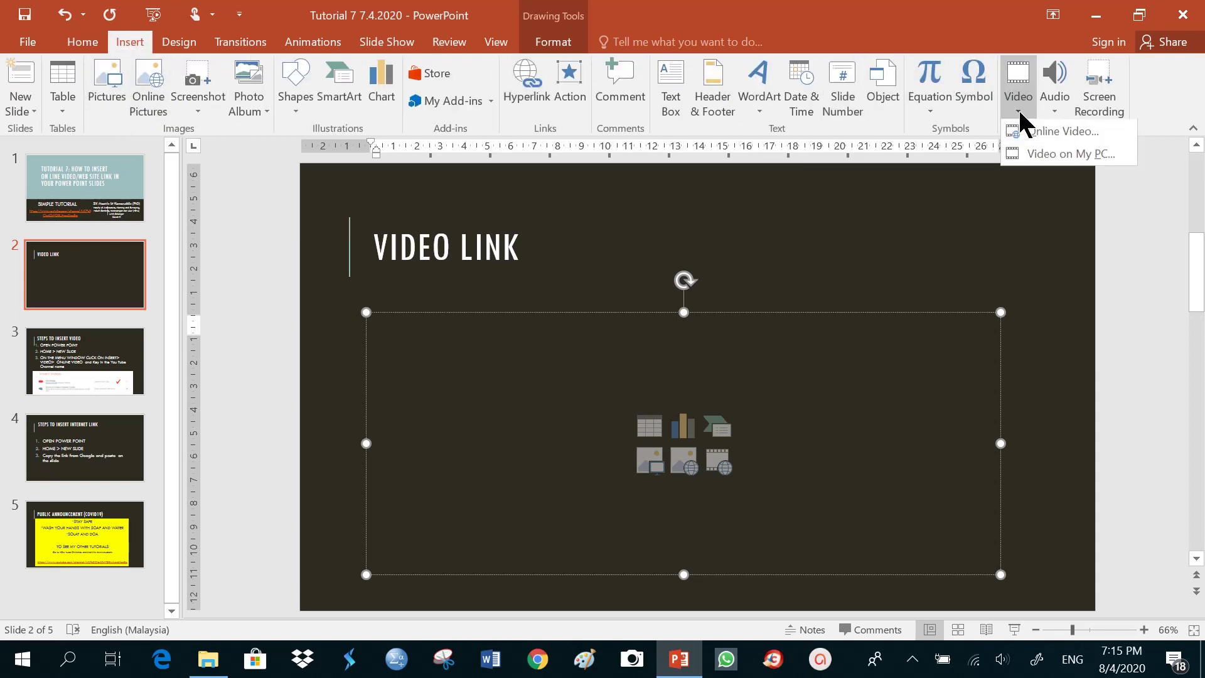
{"action": "left_click", "coordinate": [1038, 131]}
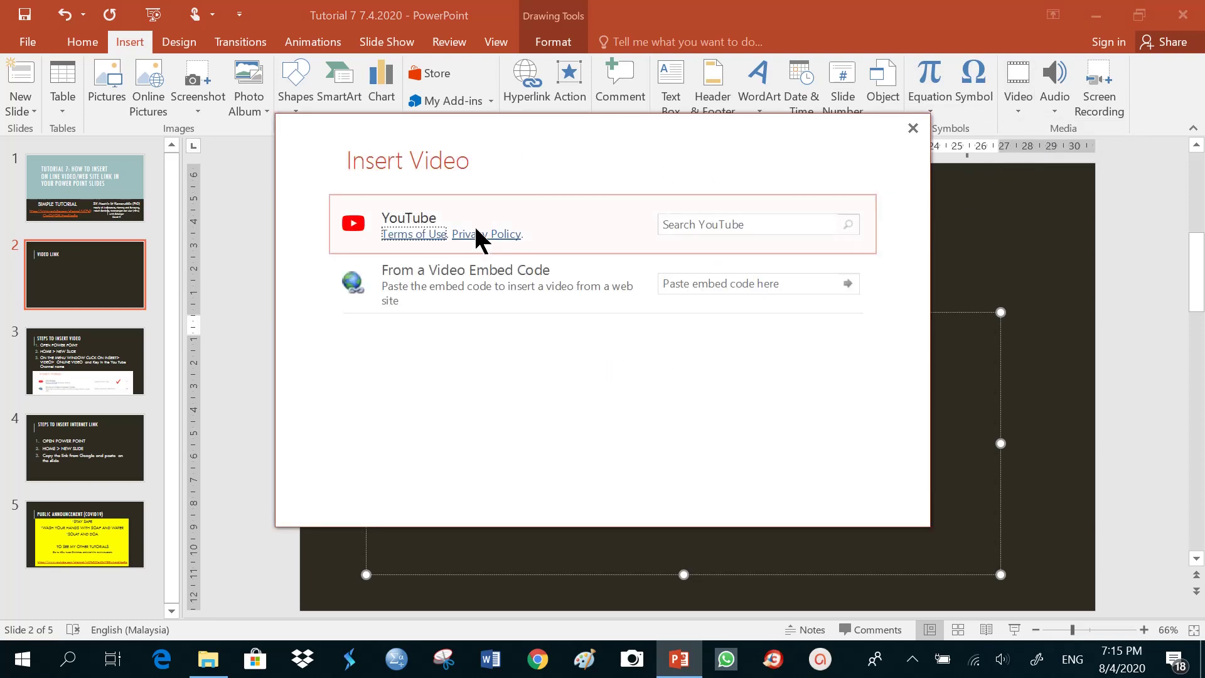
{"action": "left_click", "coordinate": [679, 226]}
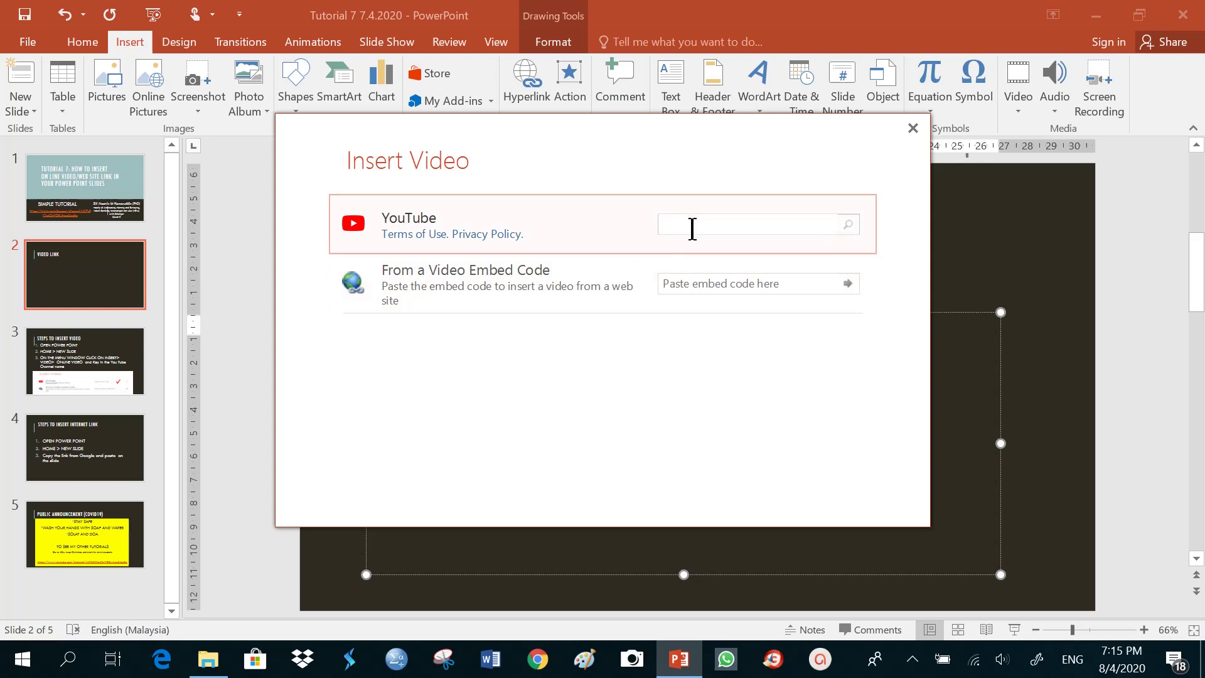
{"action": "type", "text": "house doodle"}
{"action": "key", "text": "Return"}
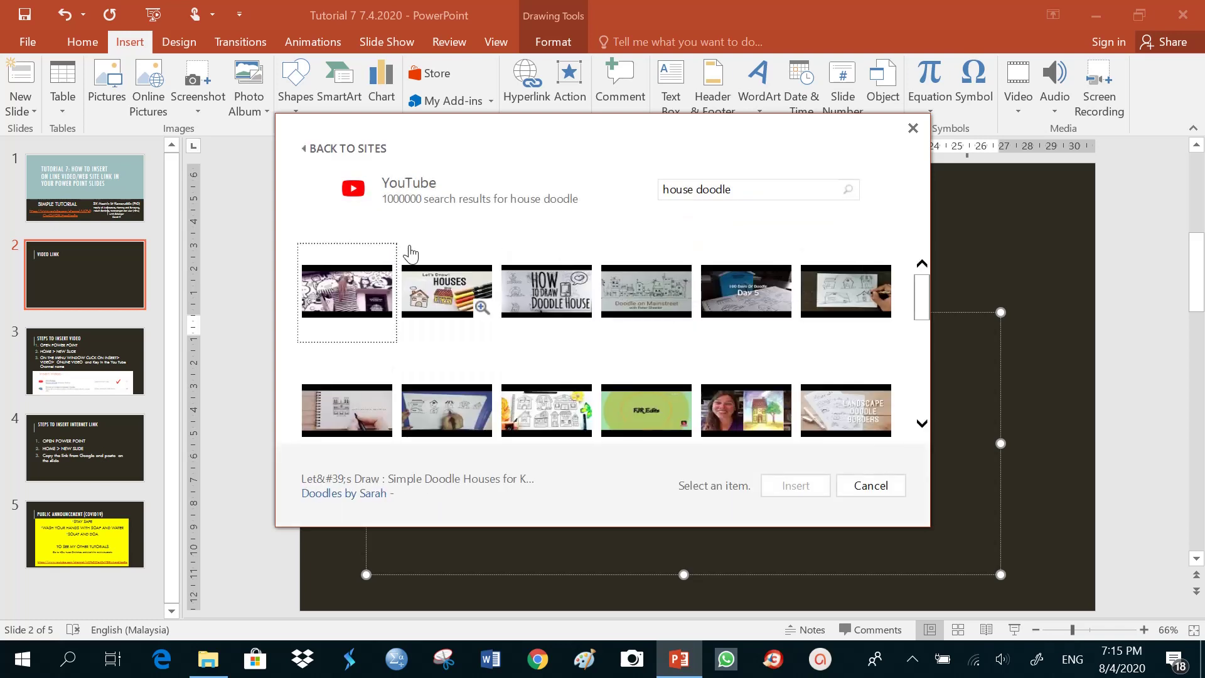
{"action": "left_click", "coordinate": [347, 301]}
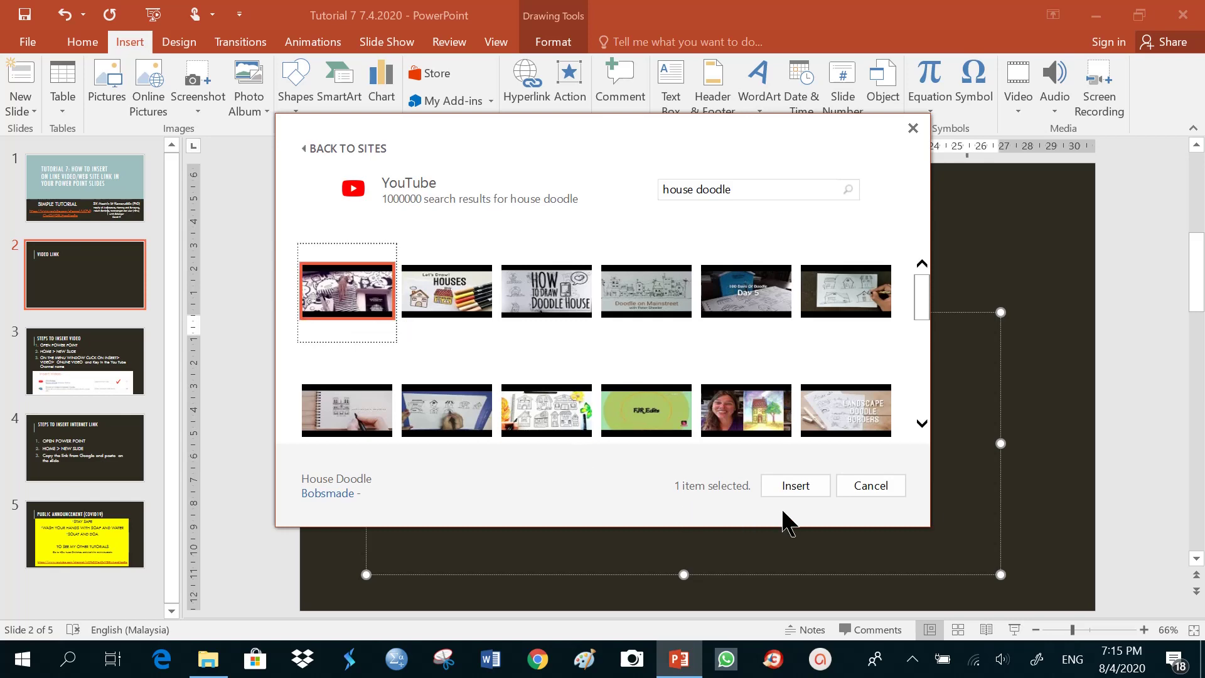
{"action": "left_click", "coordinate": [792, 487]}
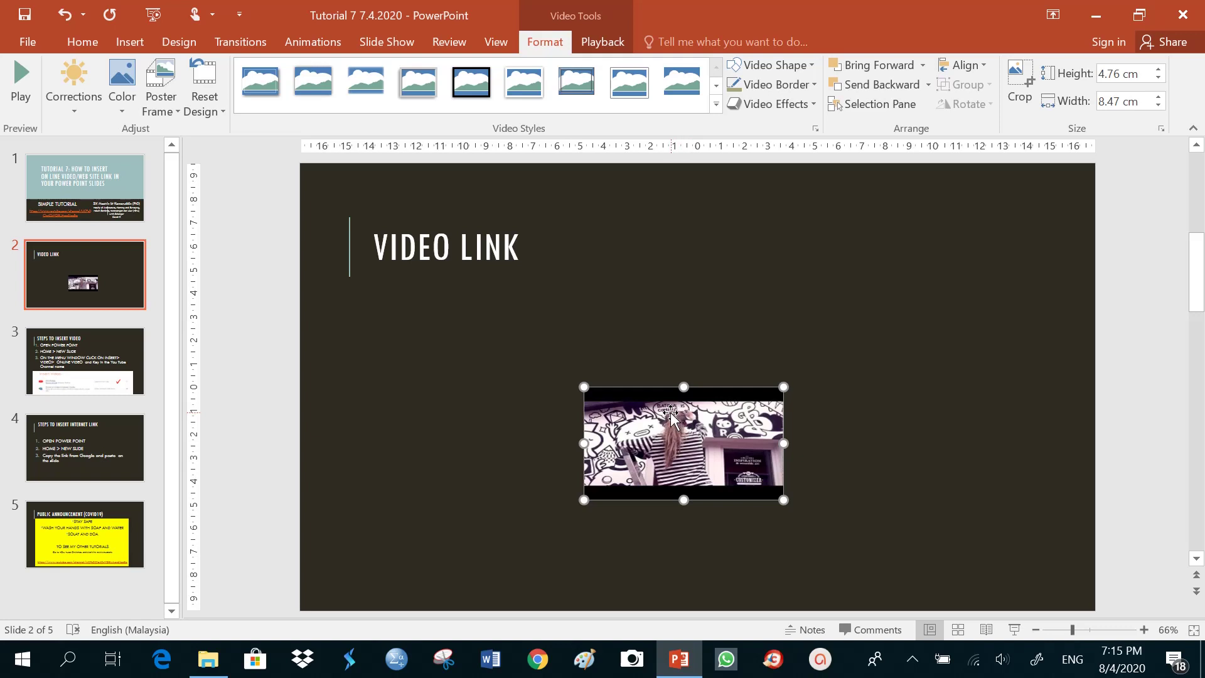
Step: Add a new title-and-content slide 3 and title it 'LINK TO OPEN JOURNAL'
{"action": "left_click", "coordinate": [83, 42]}
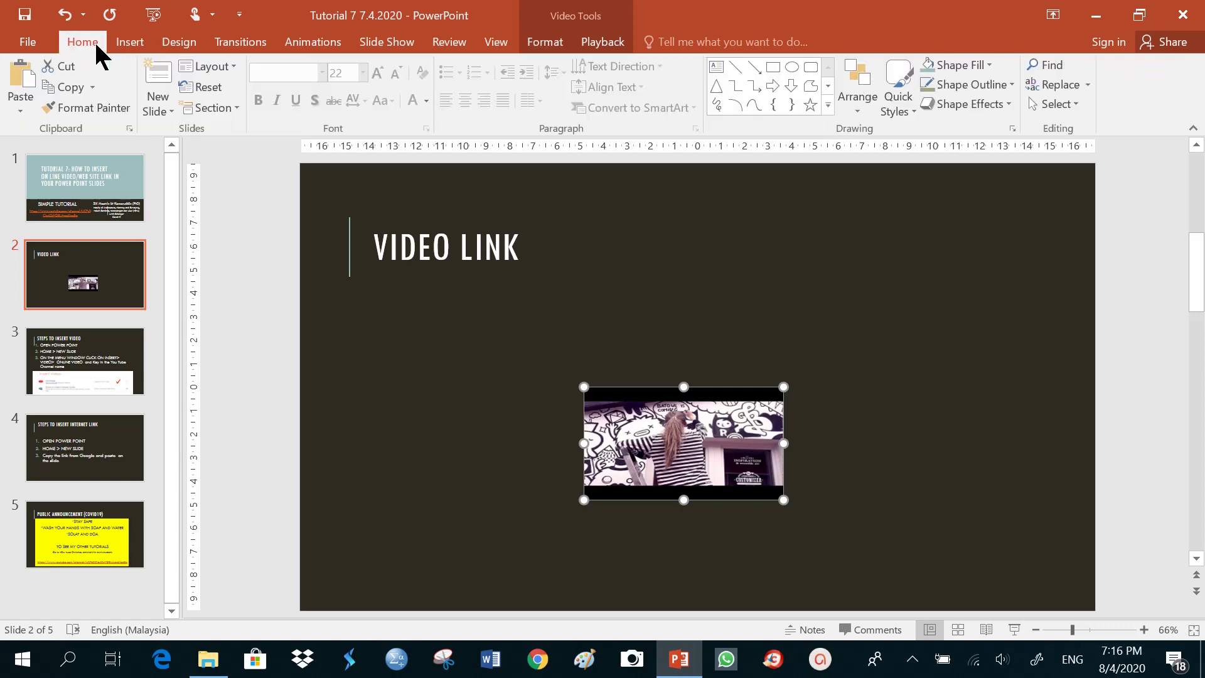
{"action": "left_click", "coordinate": [157, 78]}
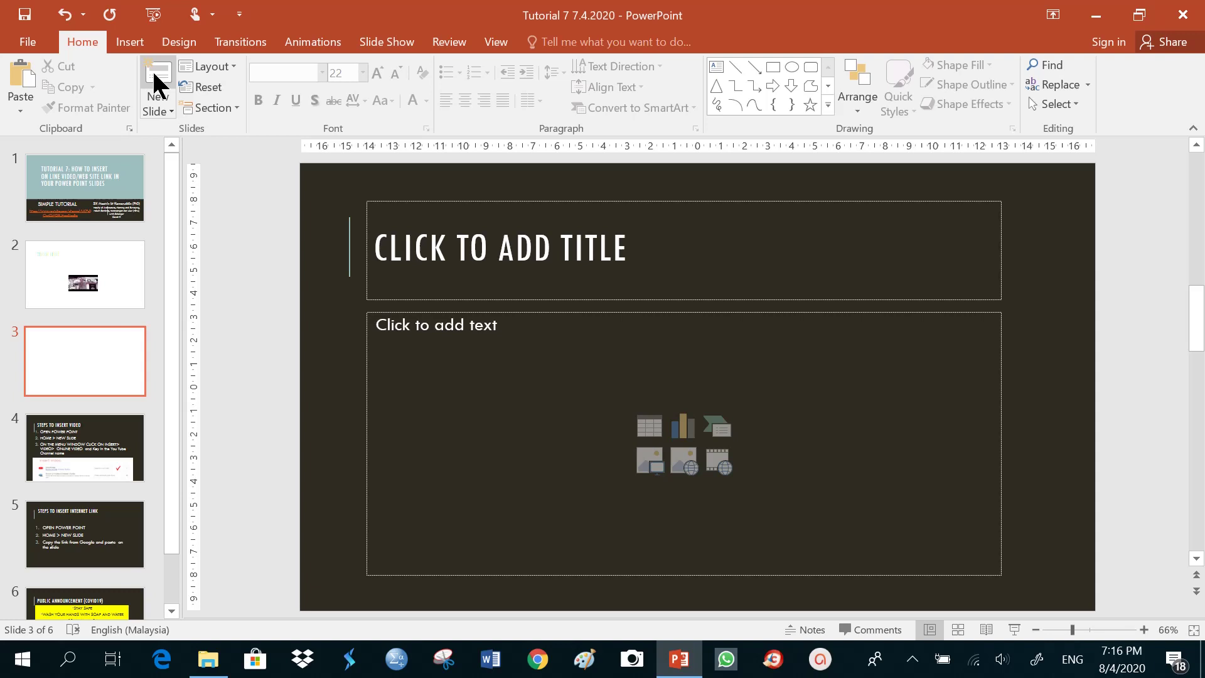
{"action": "left_click", "coordinate": [392, 232]}
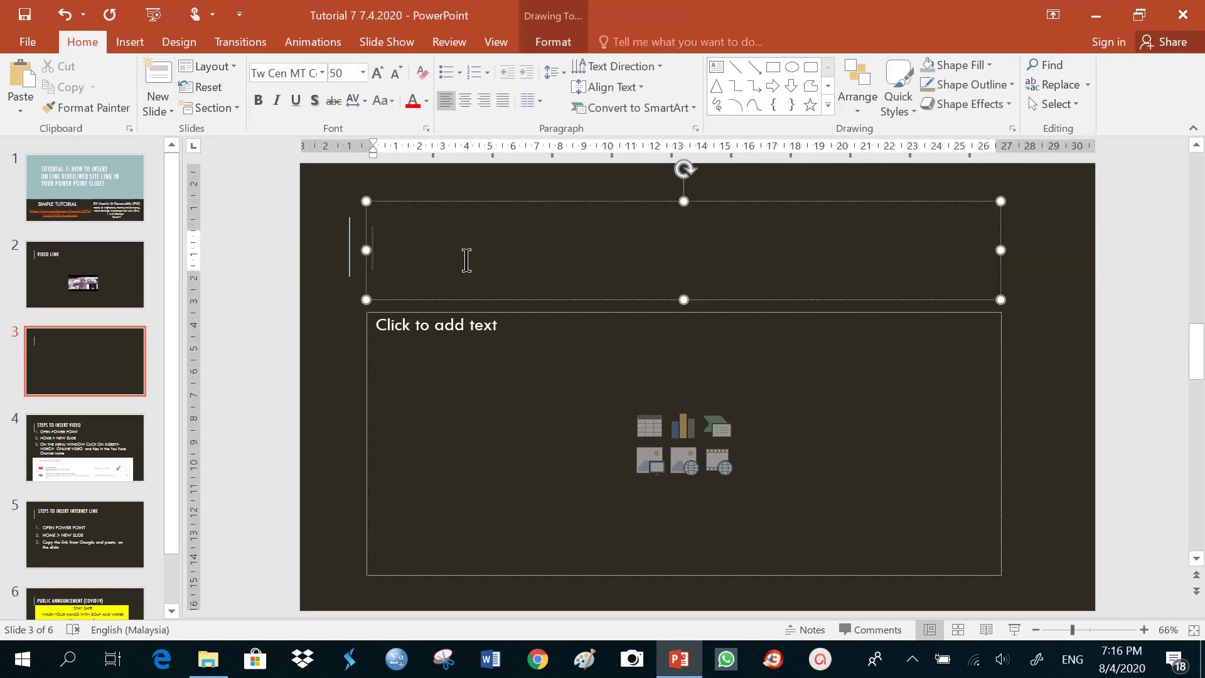
{"action": "type", "text": "LINK TO "}
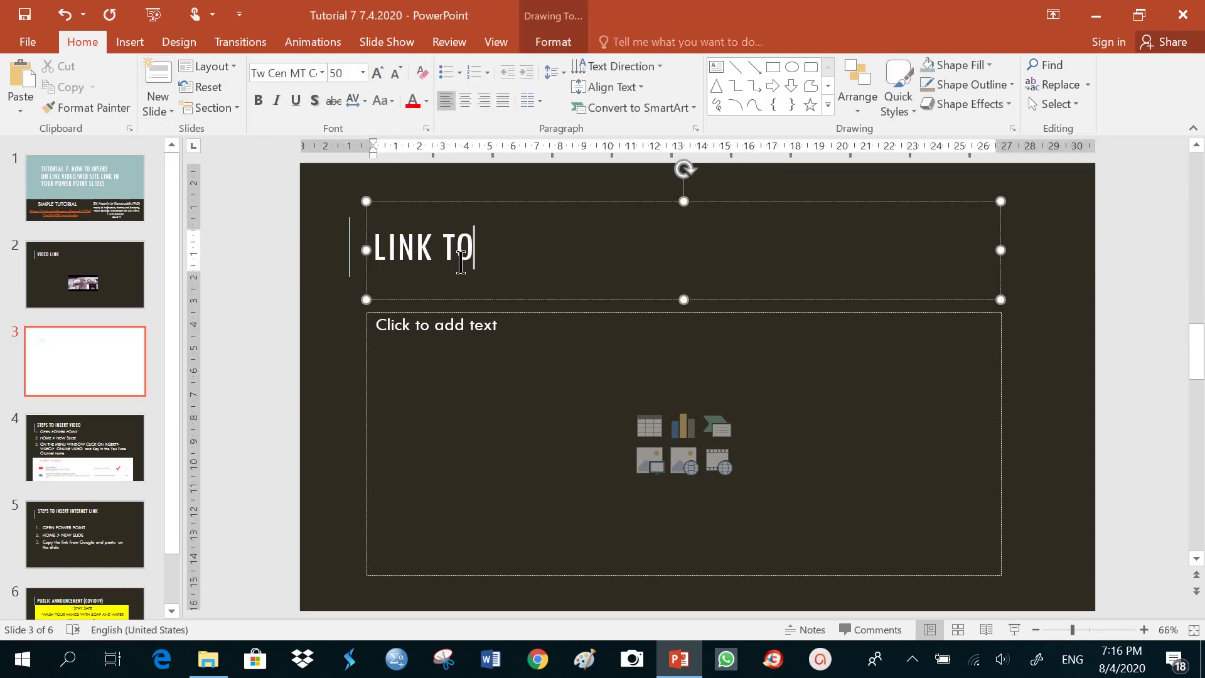
{"action": "type", "text": "OPEN JOURNAL"}
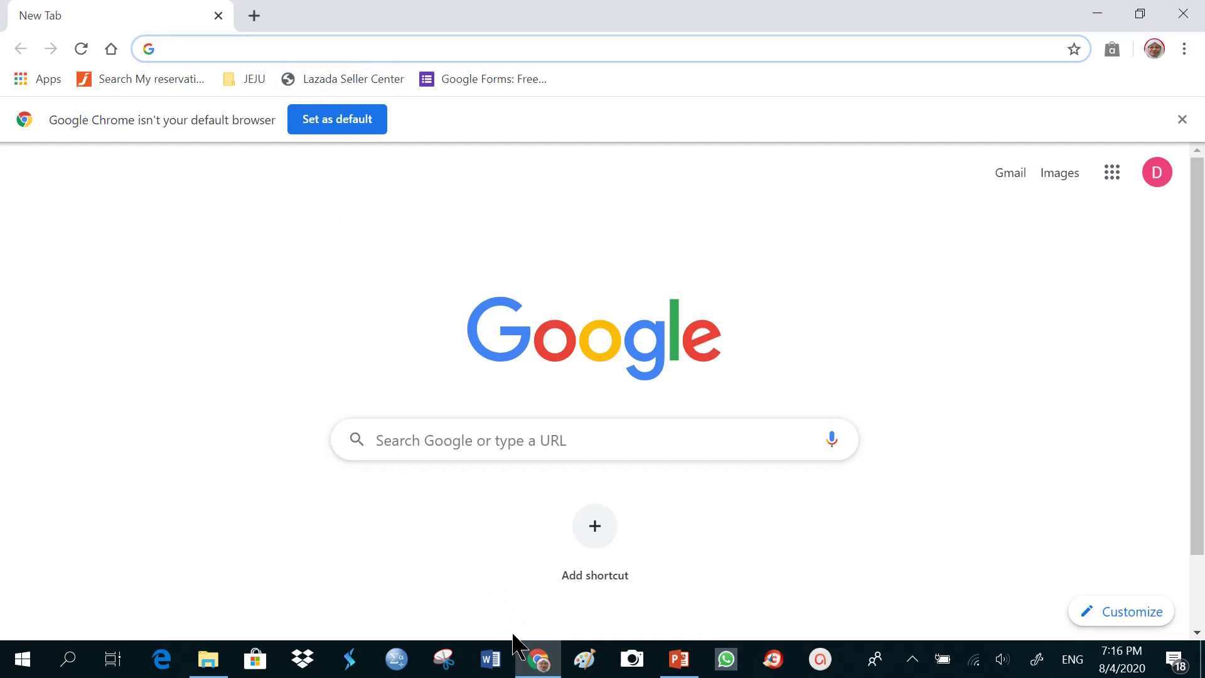
Step: Open the e-IPH website in Chrome by searching 'e iph uk'
{"action": "left_click", "coordinate": [538, 660]}
{"action": "left_click", "coordinate": [538, 660]}
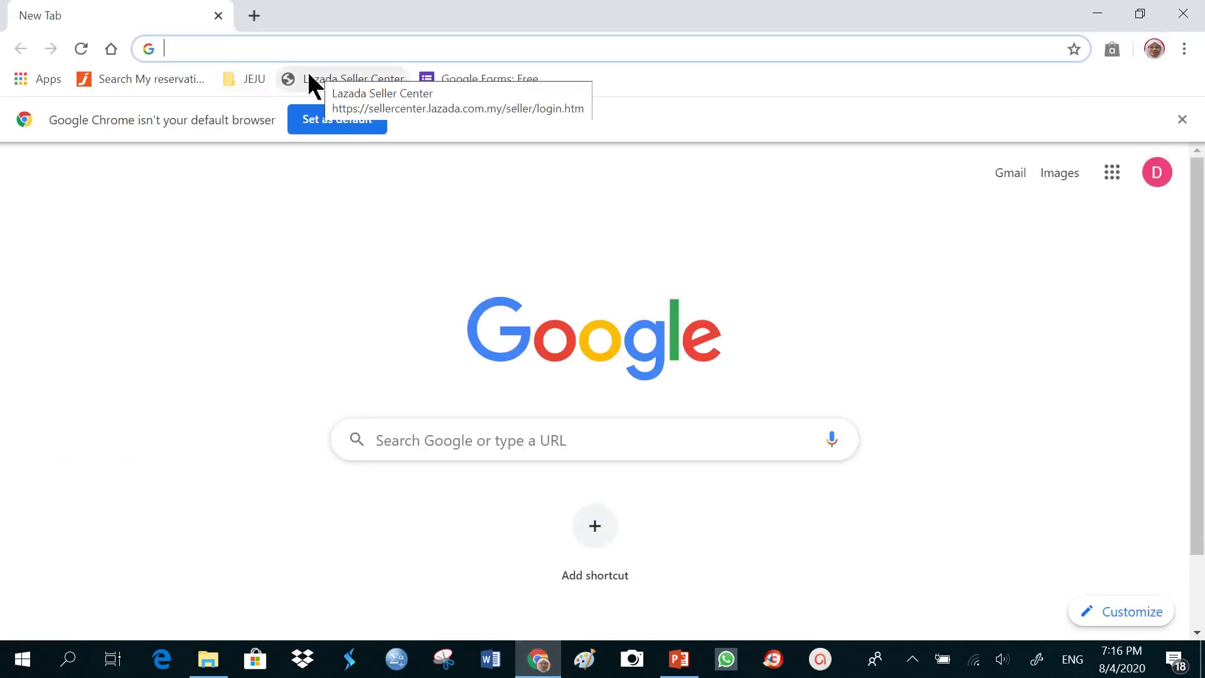
{"action": "type", "text": "e iph "}
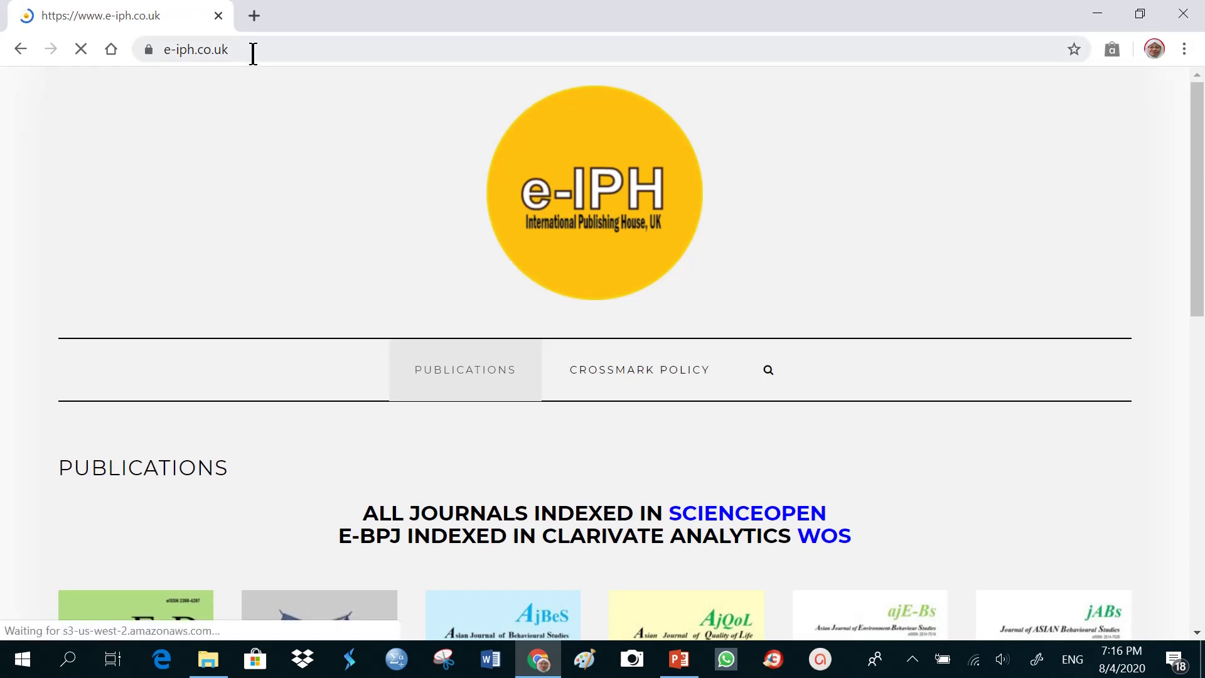
Step: Copy the e-IPH web address and return to PowerPoint
{"action": "left_click", "coordinate": [250, 52]}
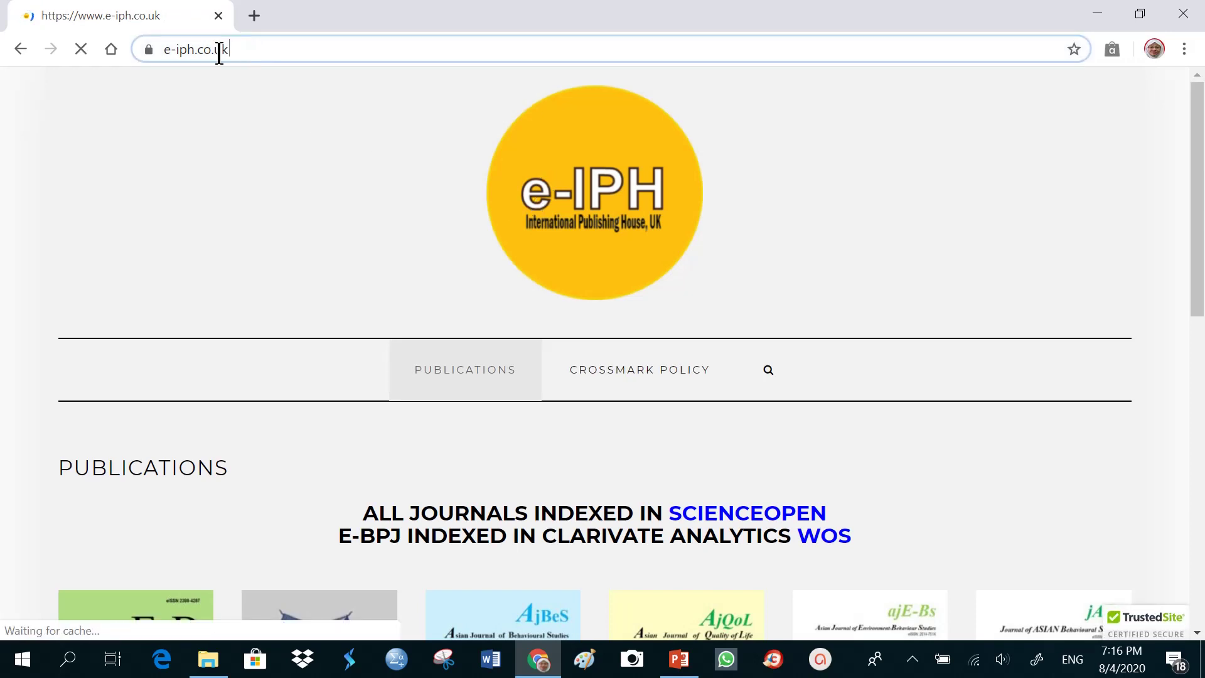
{"action": "right_click", "coordinate": [170, 45]}
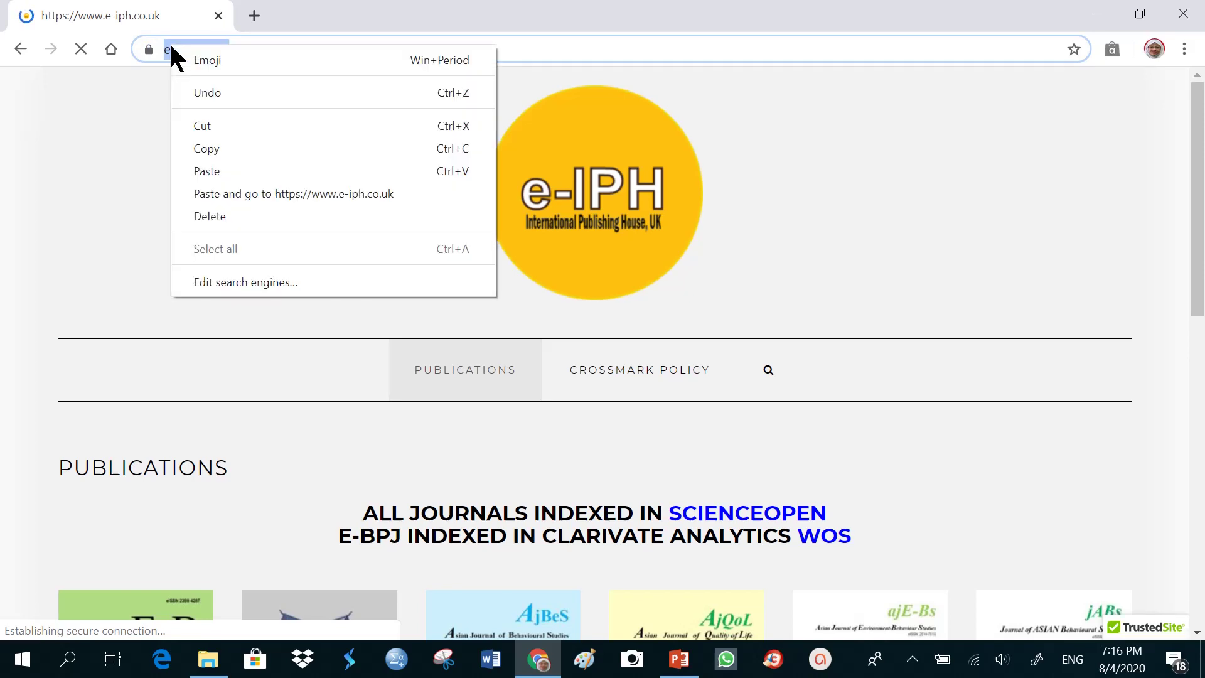
{"action": "left_click", "coordinate": [208, 149]}
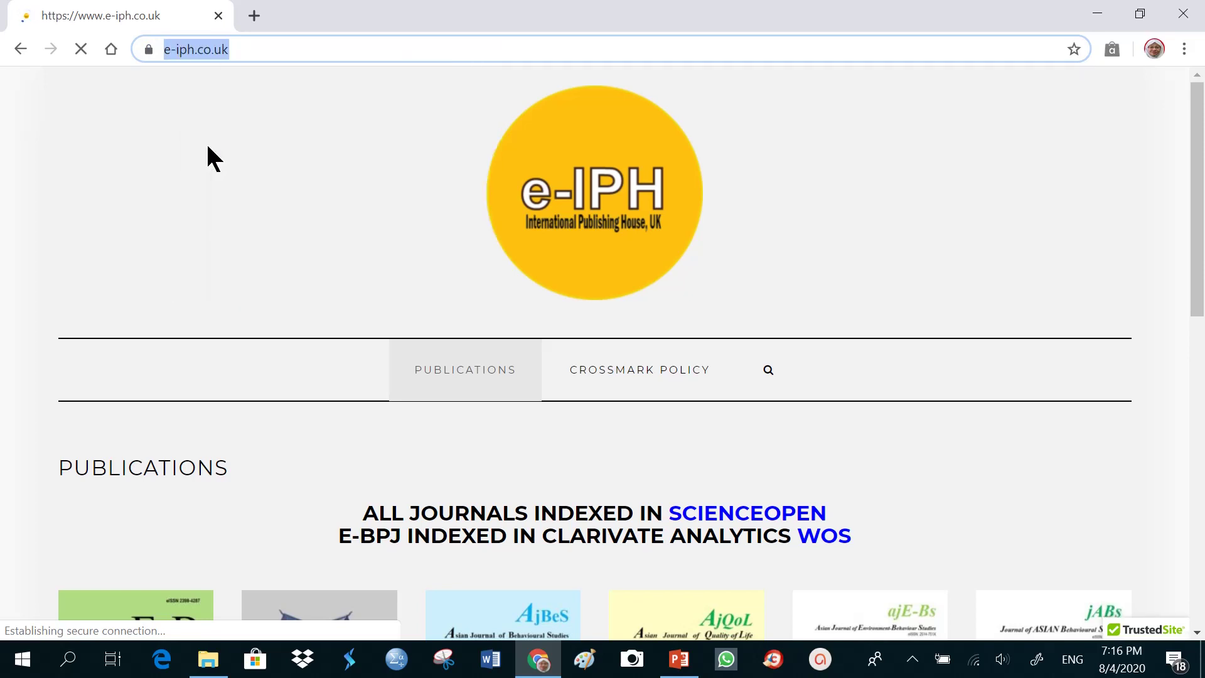
{"action": "left_click", "coordinate": [679, 659]}
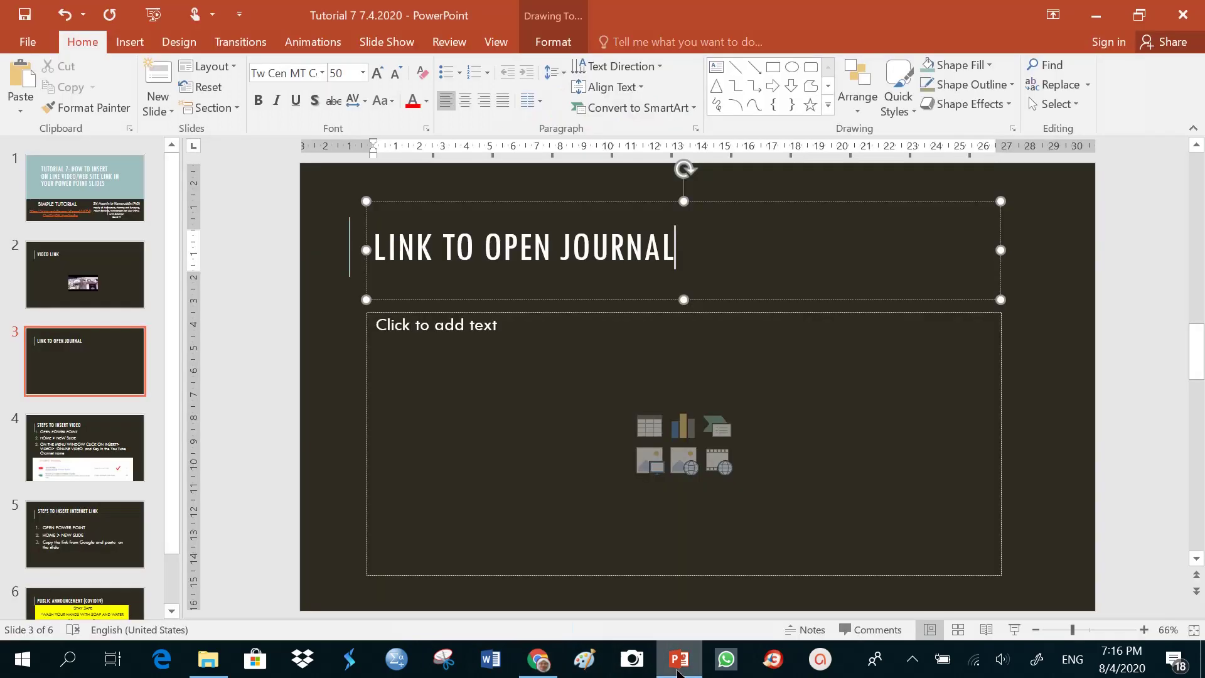
{"action": "left_click", "coordinate": [496, 338]}
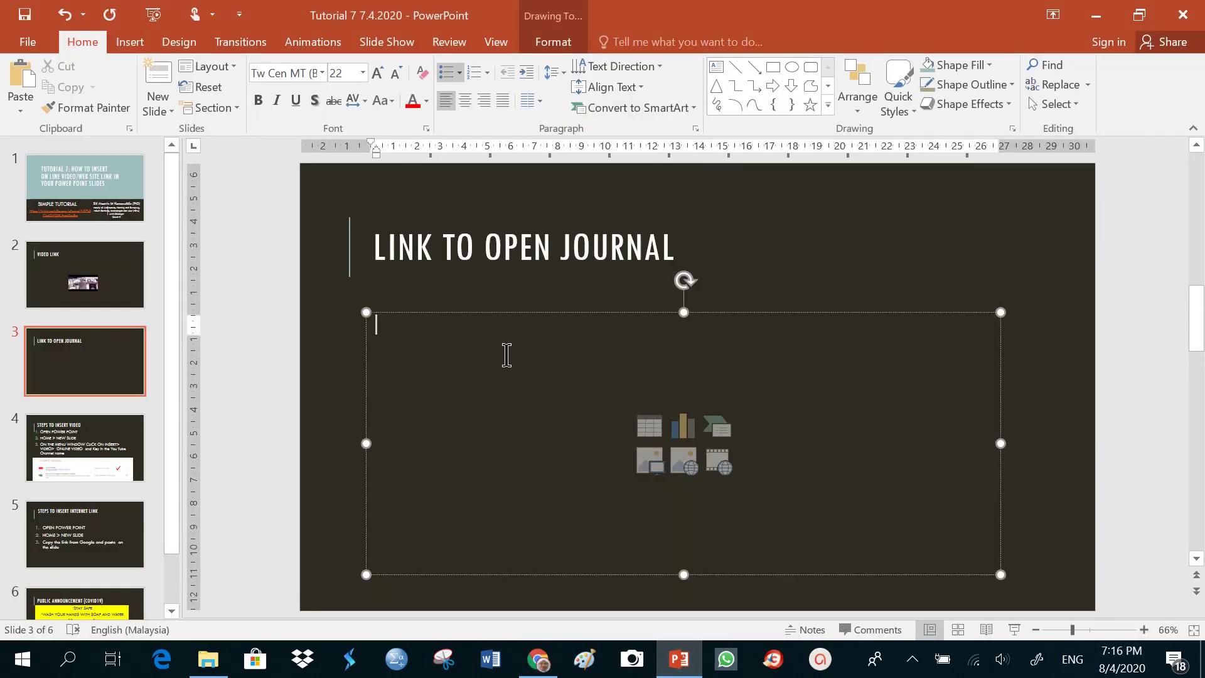
{"action": "right_click", "coordinate": [506, 355]}
{"action": "left_click", "coordinate": [543, 341]}
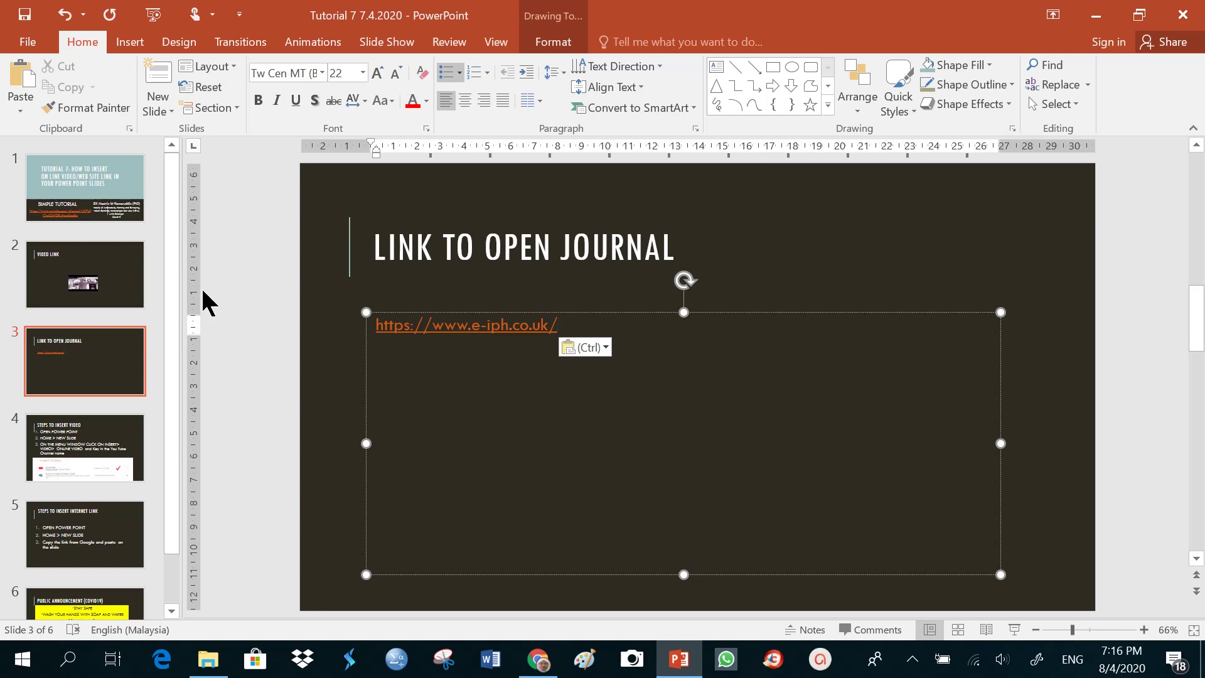
{"action": "left_click", "coordinate": [123, 276]}
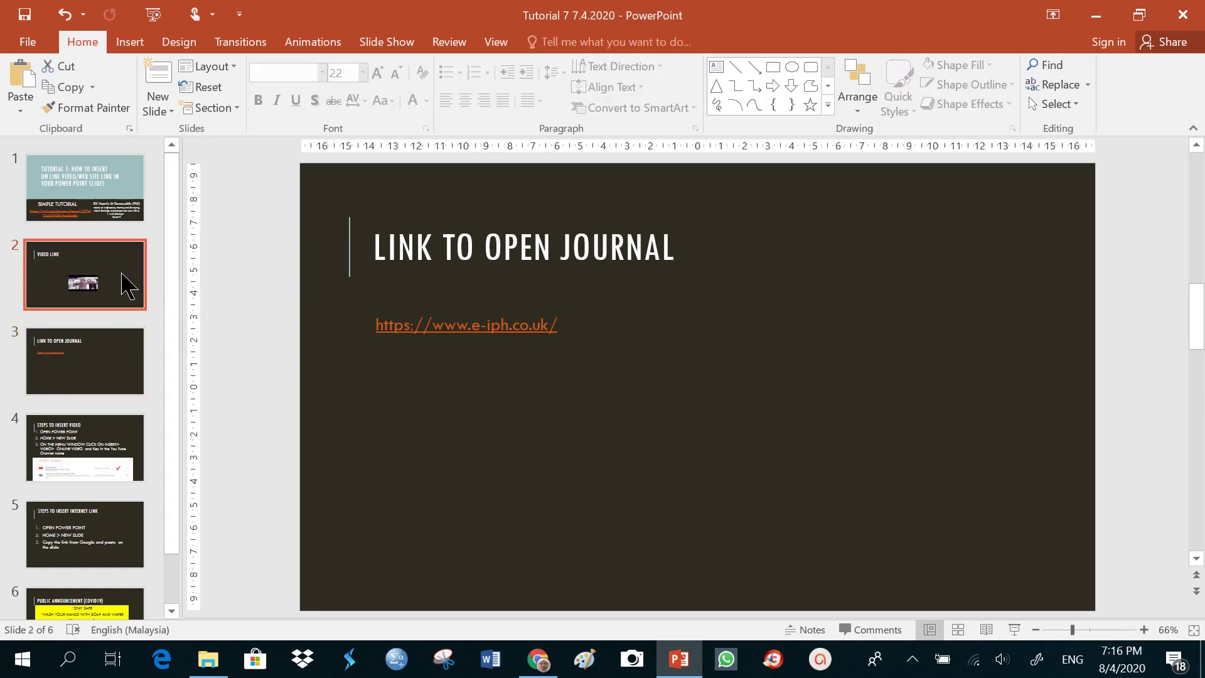
Step: Play the VIDEO LINK slide as a slideshow, then select the LINK TO OPEN JOURNAL slide
{"action": "left_click", "coordinate": [1015, 629]}
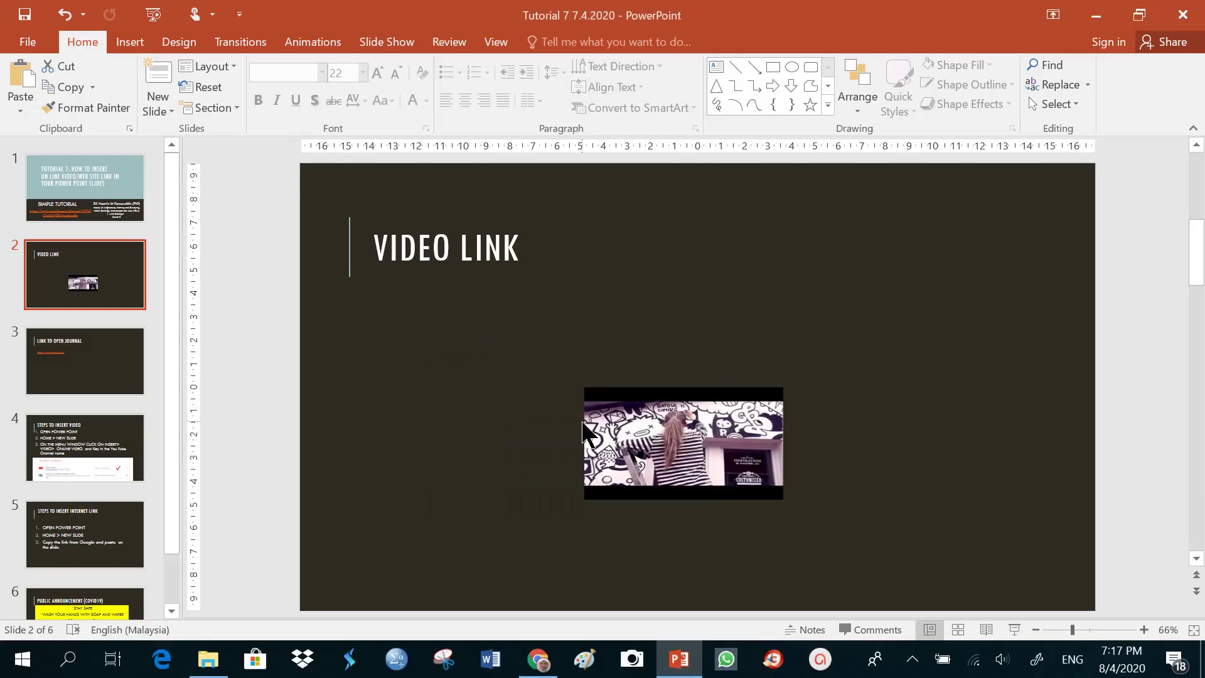
{"action": "left_click", "coordinate": [122, 364]}
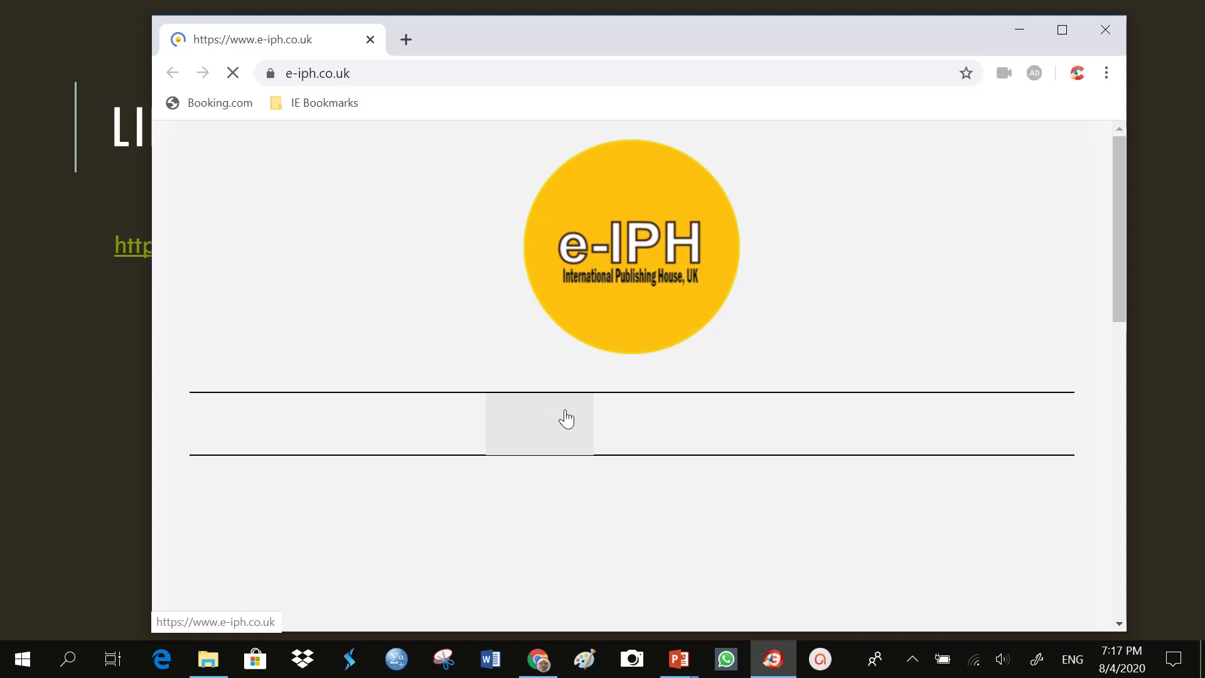
Step: Scroll down through the Environment-Behaviour Proceedings Journal page in Chrome
{"action": "scroll", "coordinate": [568, 419], "scroll_direction": "down", "scroll_amount": 2}
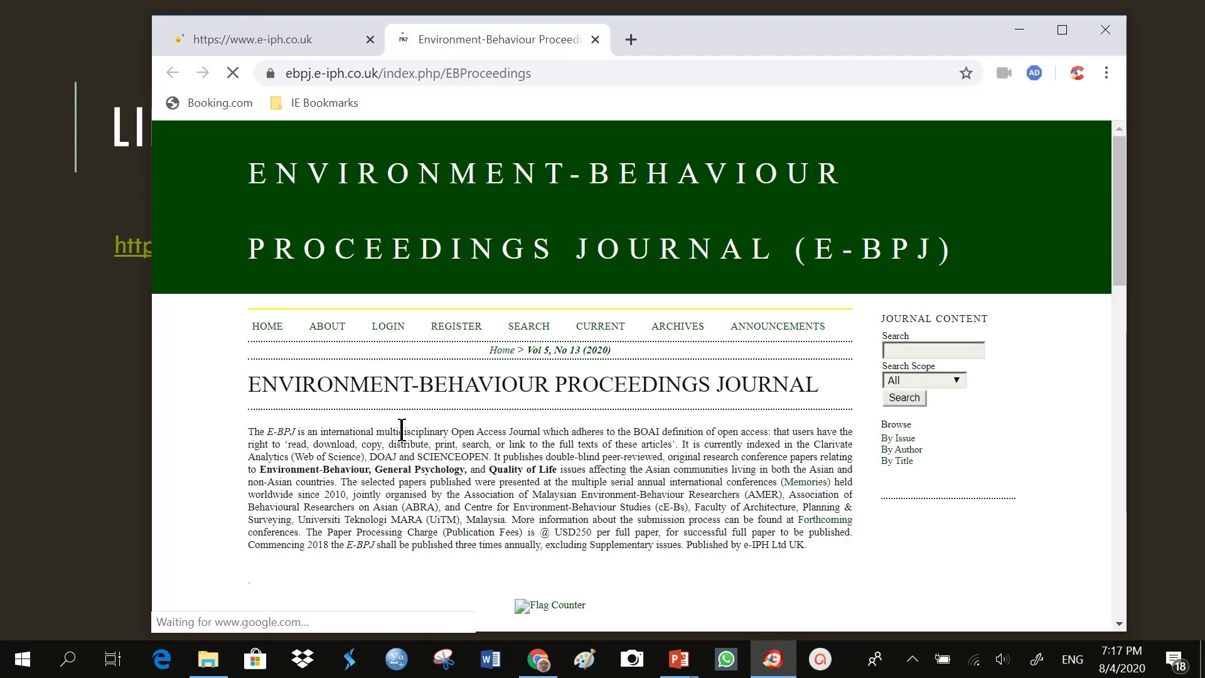
{"action": "scroll", "coordinate": [399, 437], "scroll_direction": "down", "scroll_amount": 10}
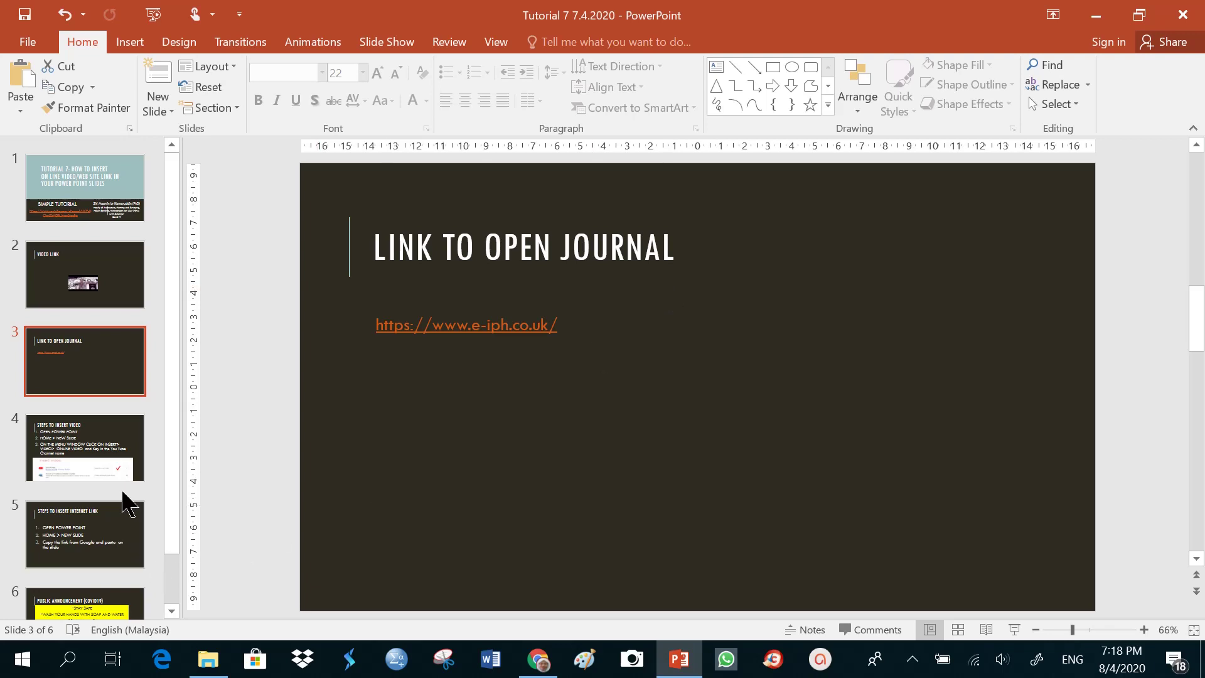
Step: View slide 4, STEPS TO INSERT VIDEO, then slide 5, STEPS TO INSERT INTERNET LINK
{"action": "left_click", "coordinate": [133, 425]}
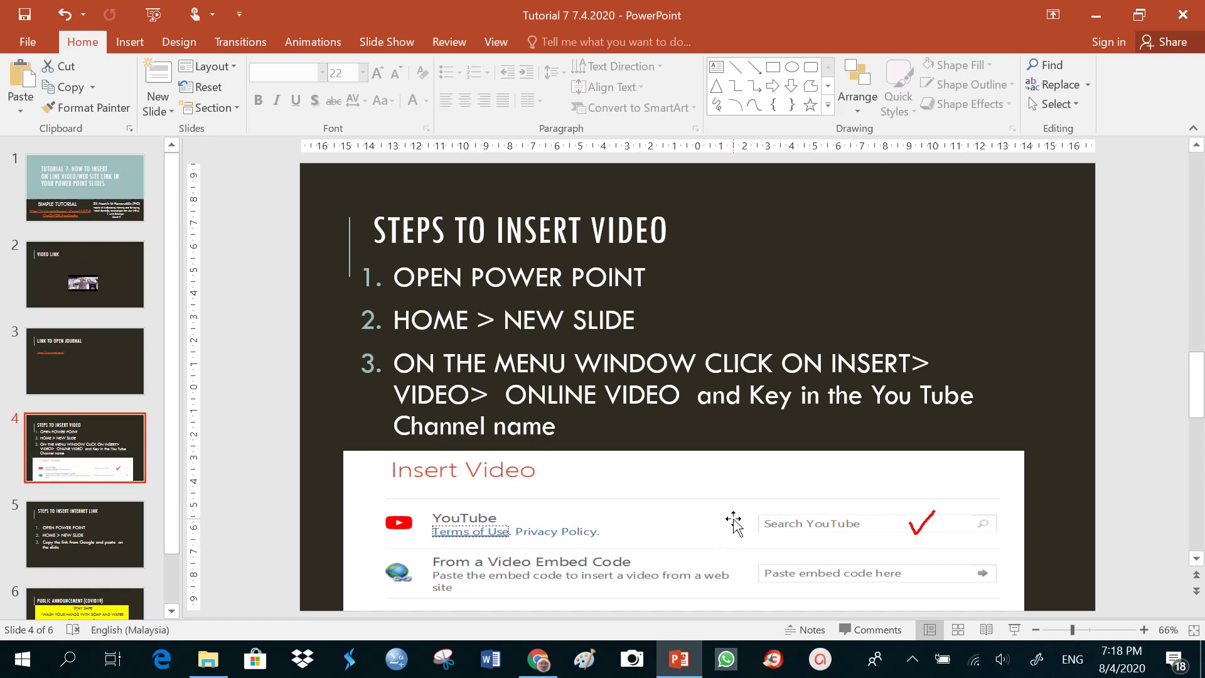
{"action": "left_click", "coordinate": [112, 525]}
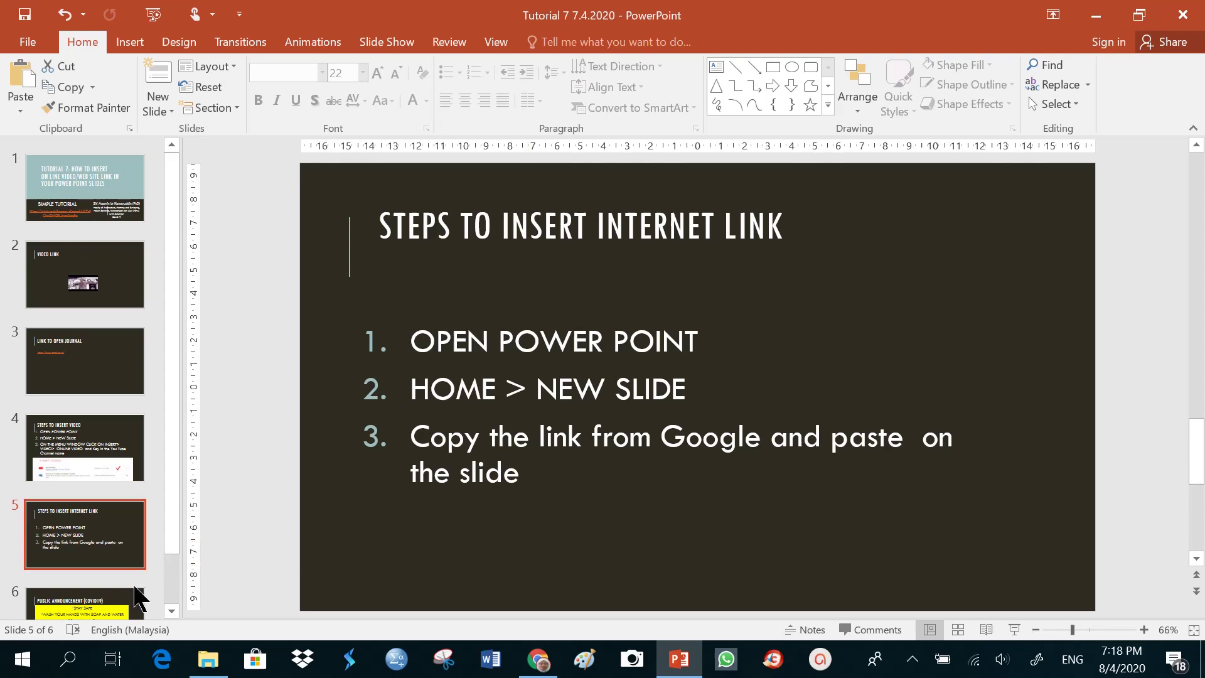
Step: Display slide 6, PUBLIC ANNOUNCEMENT (COVID19)
{"action": "left_click", "coordinate": [139, 609]}
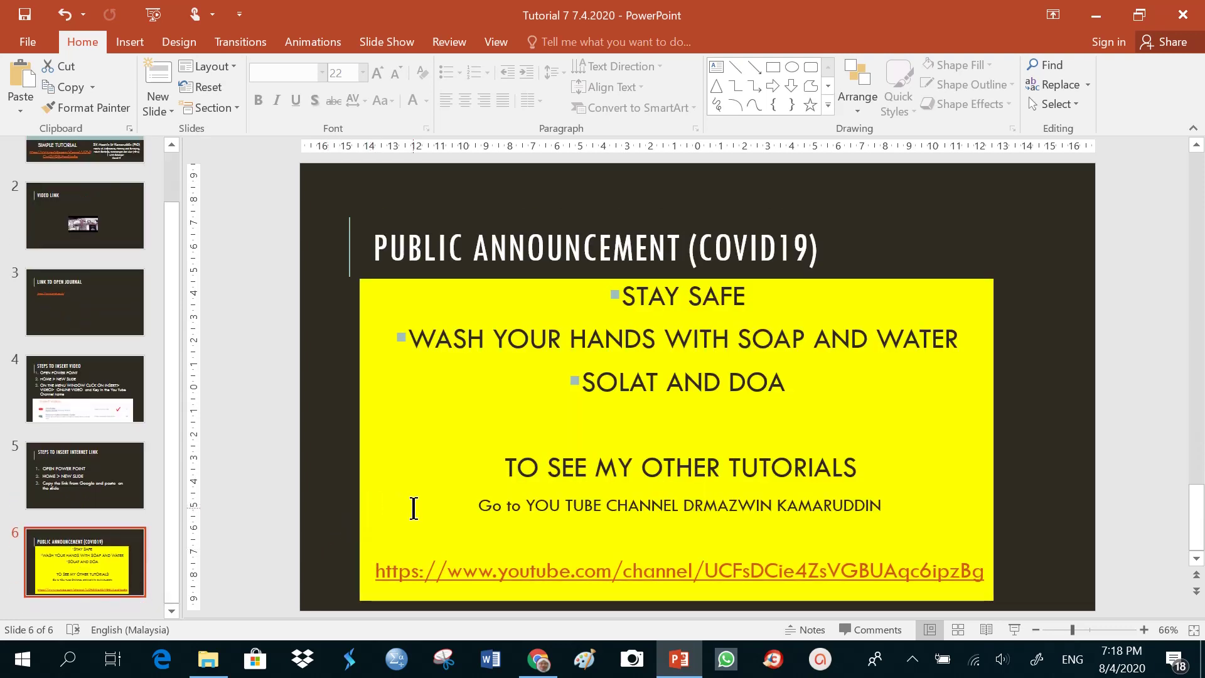